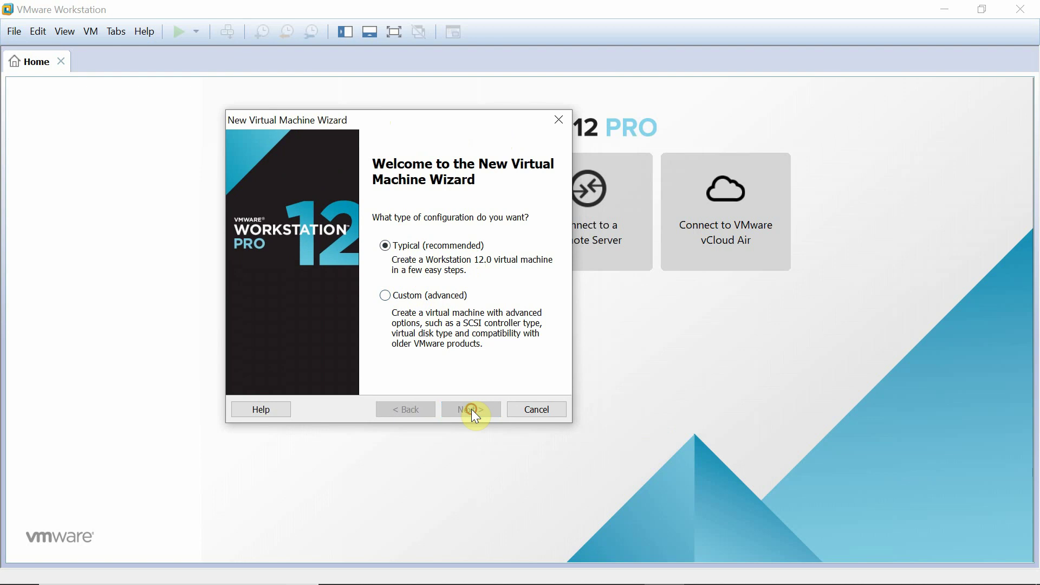
Choose the Typical configuration for the new virtual machine and create it with a blank hard disk, without an installer source
click(472, 410)
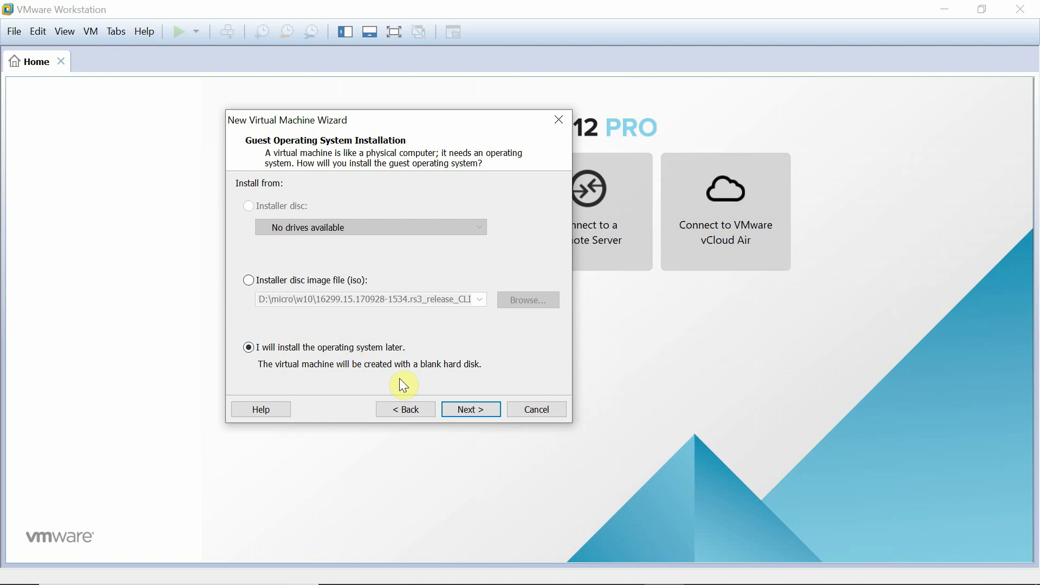
click(468, 415)
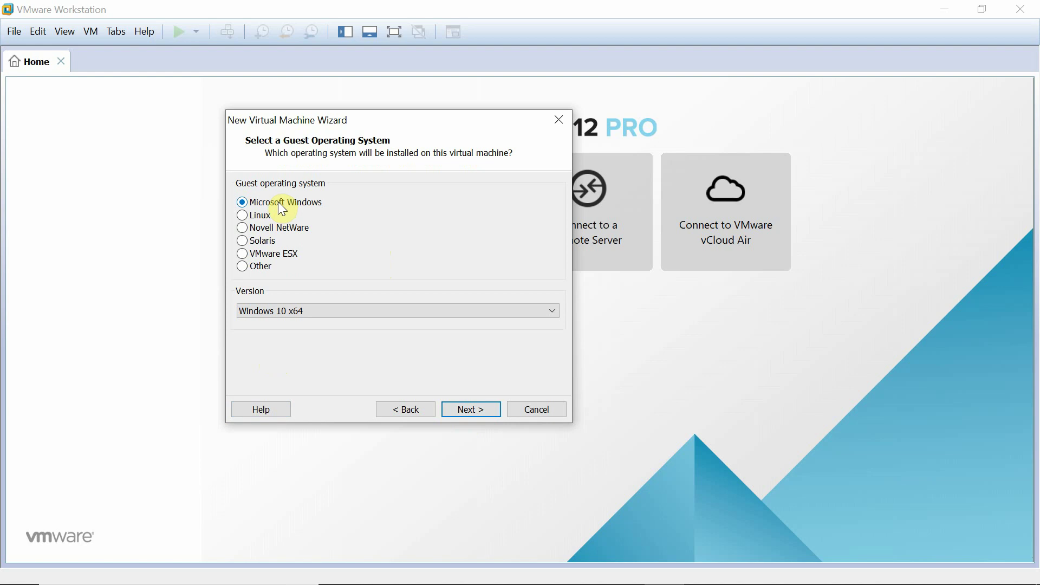
Examine the guest operating system versions offered for Microsoft Windows, Linux and Other
click(297, 312)
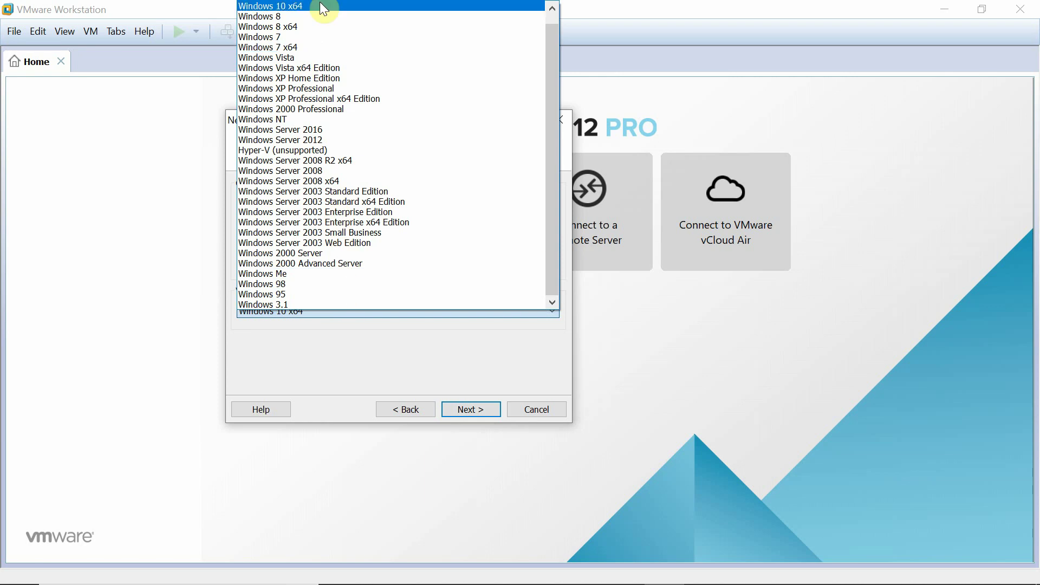
click(364, 344)
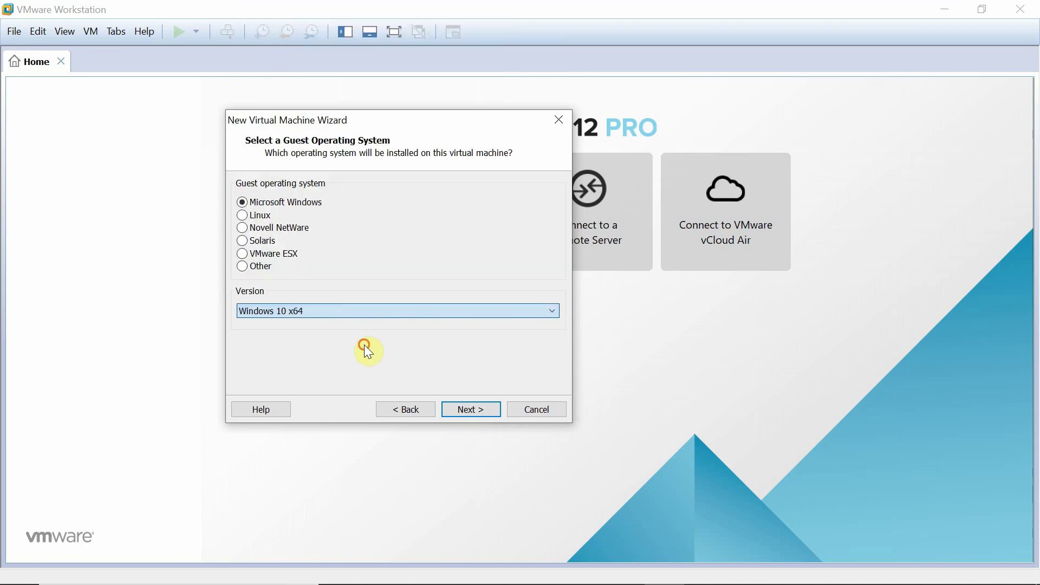
click(244, 216)
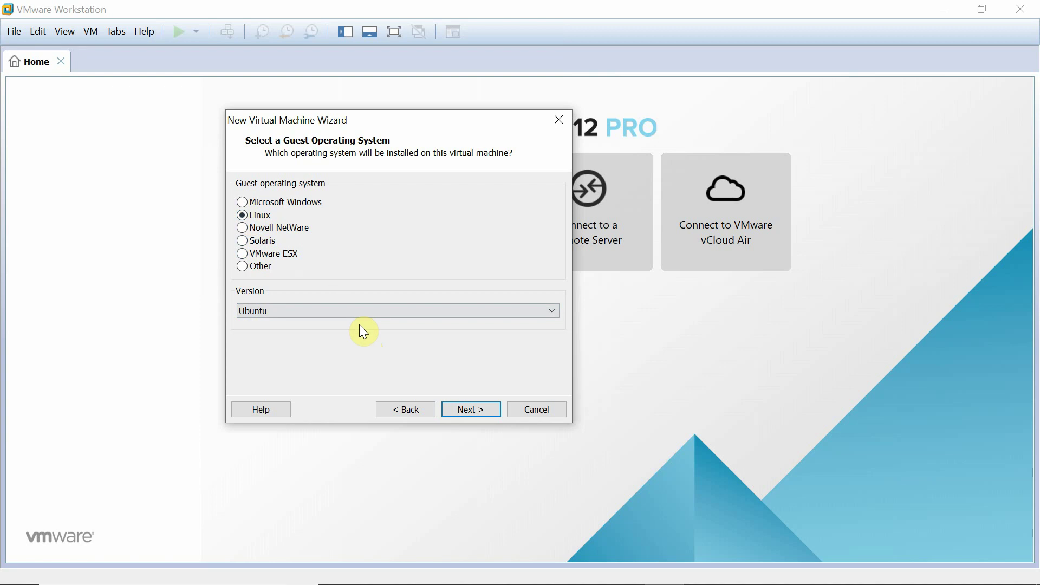
click(343, 311)
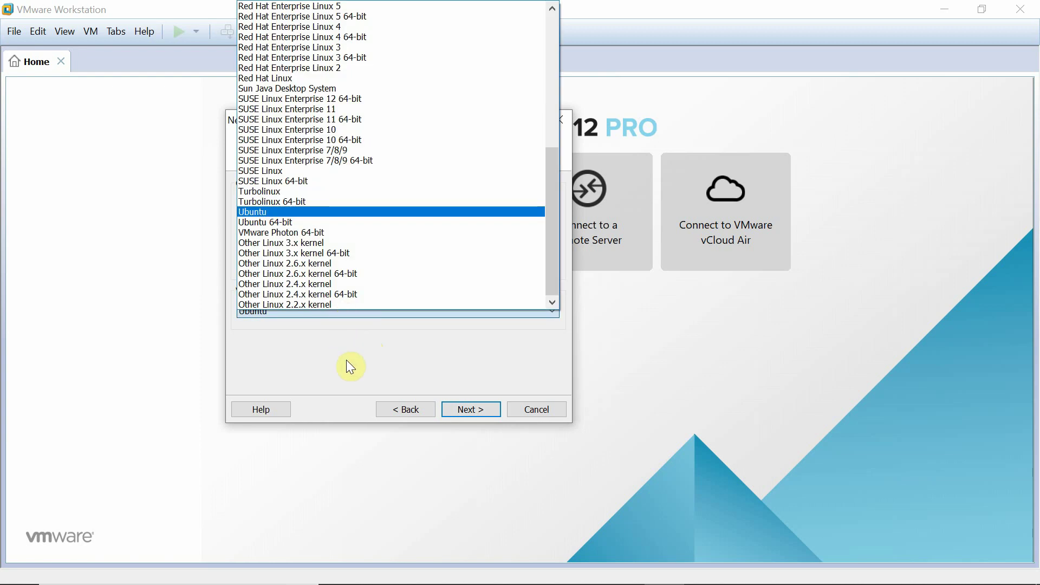
click(347, 361)
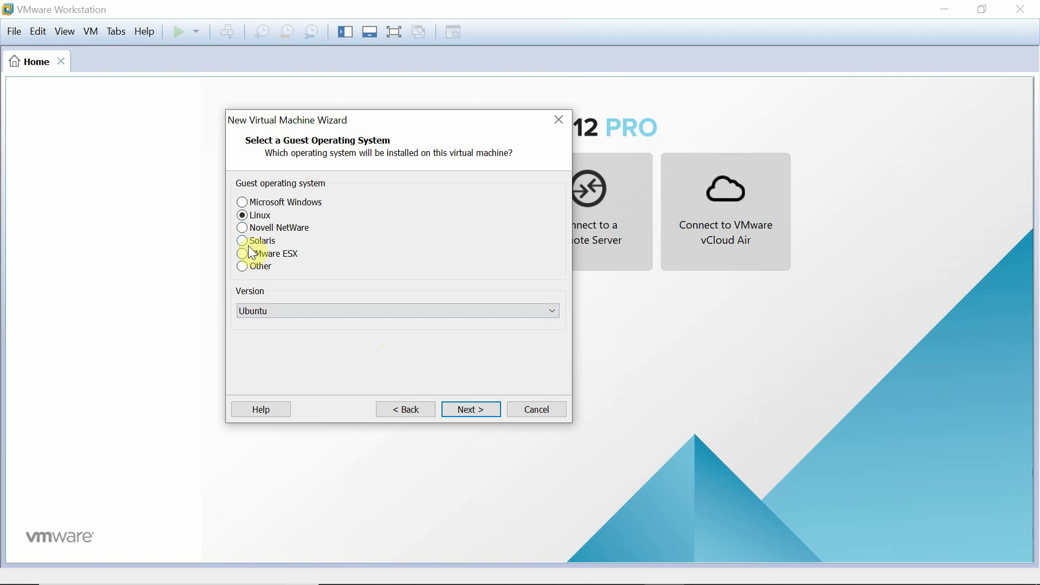
click(242, 266)
click(263, 308)
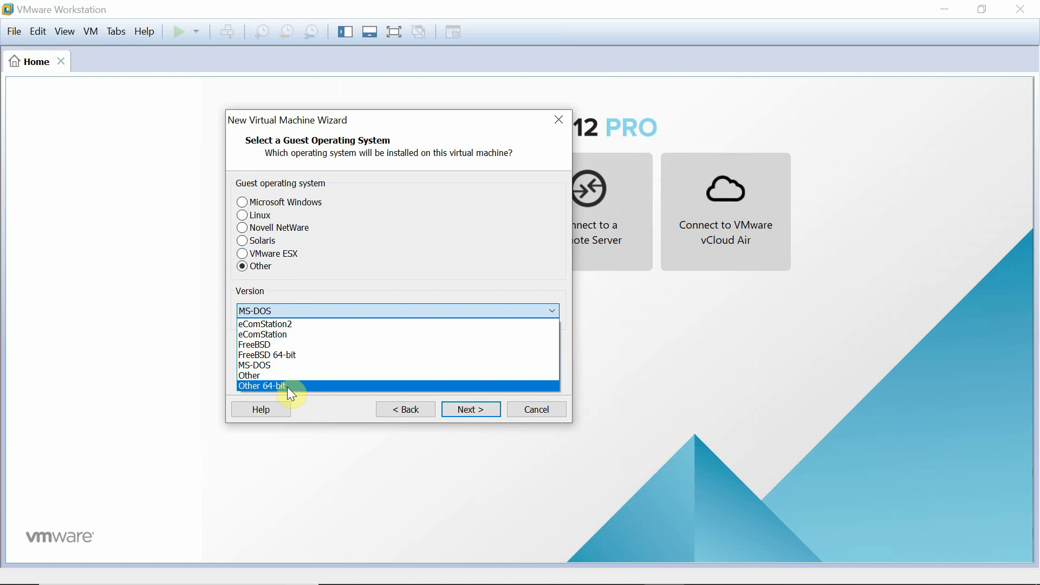
click(251, 203)
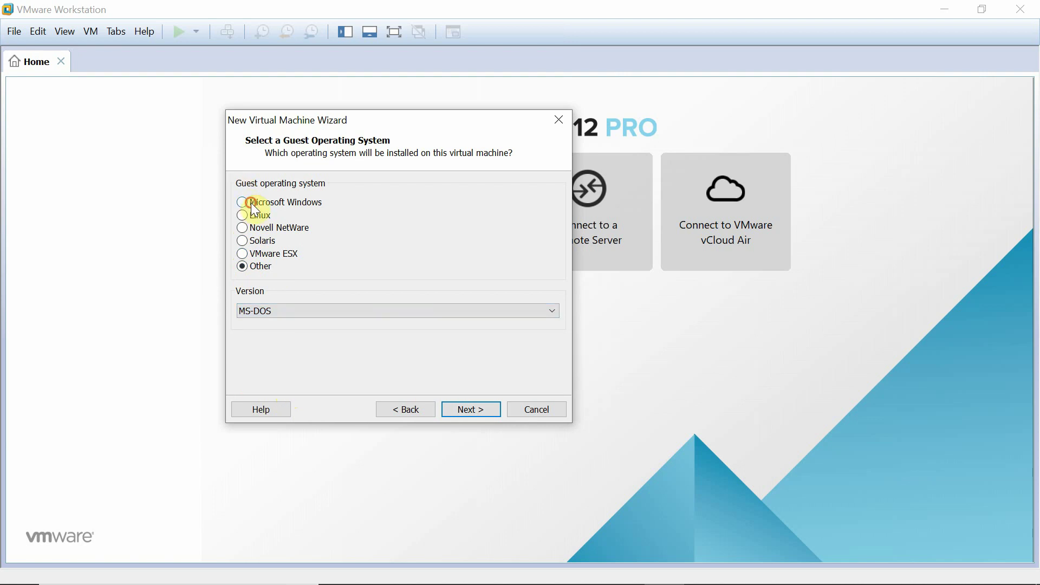
Select Microsoft Windows as the guest operating system with version Windows Server 2016 and continue
click(251, 203)
click(295, 310)
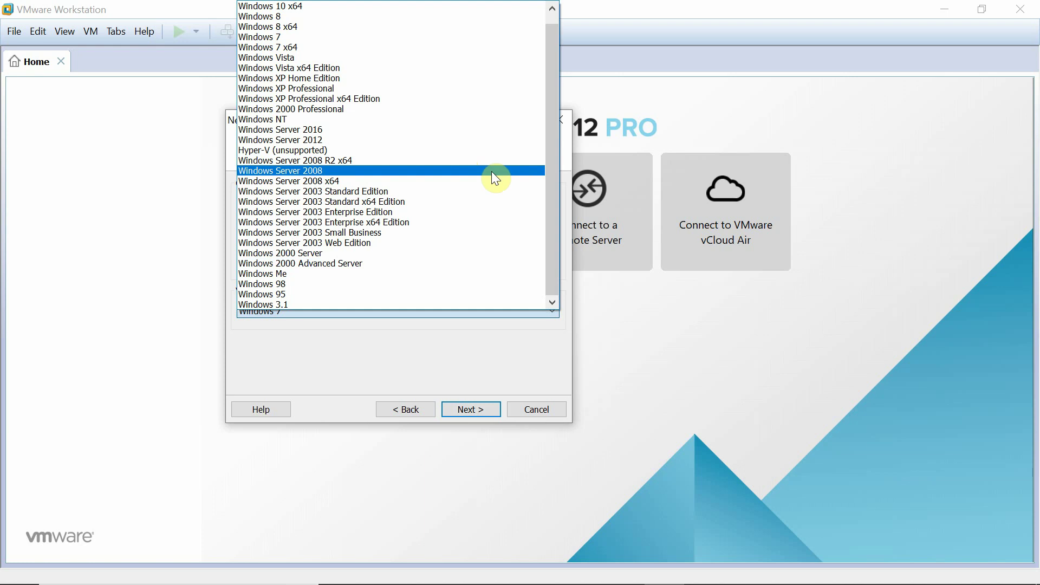
click(334, 133)
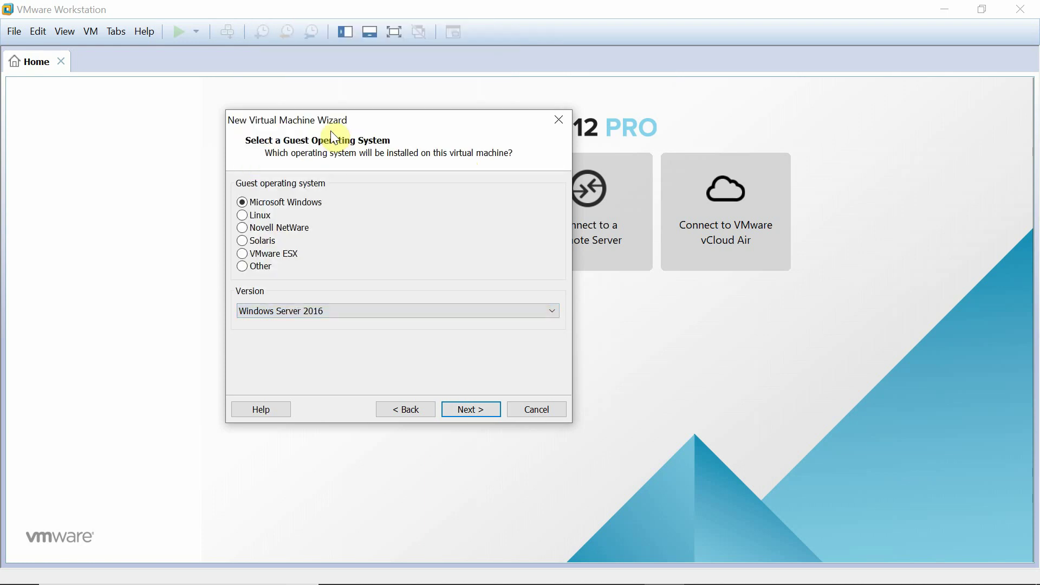
click(460, 411)
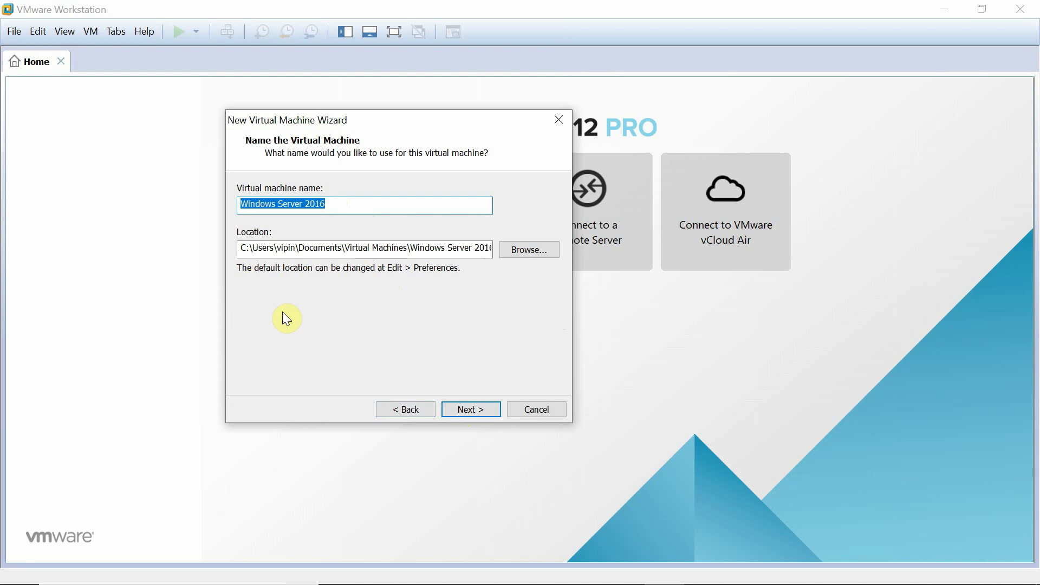
Name the virtual machine w2016 and set its location to D:\vm\w2016
drag(328, 203, 278, 208)
text(w2)
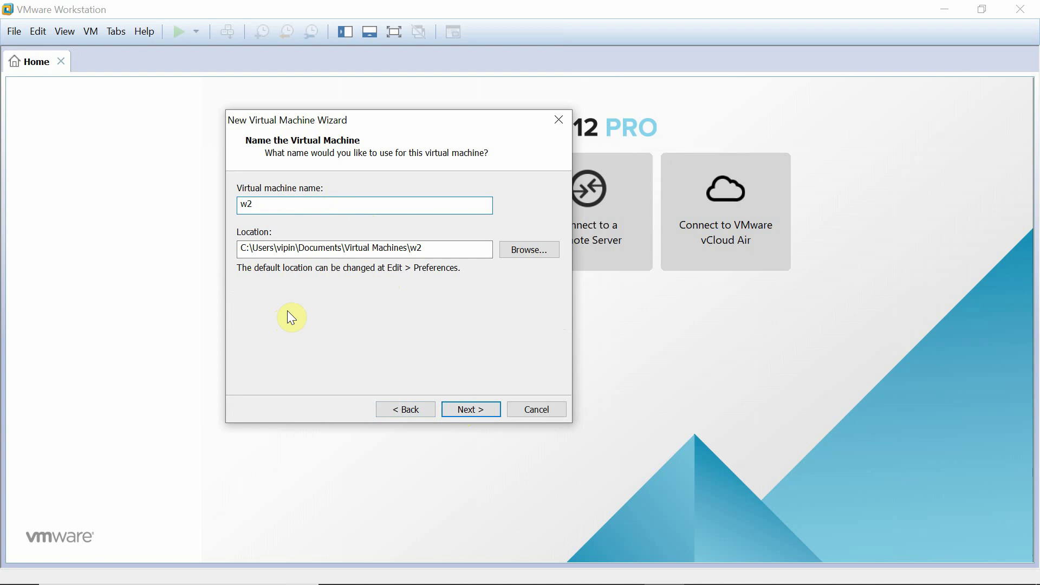
text(016)
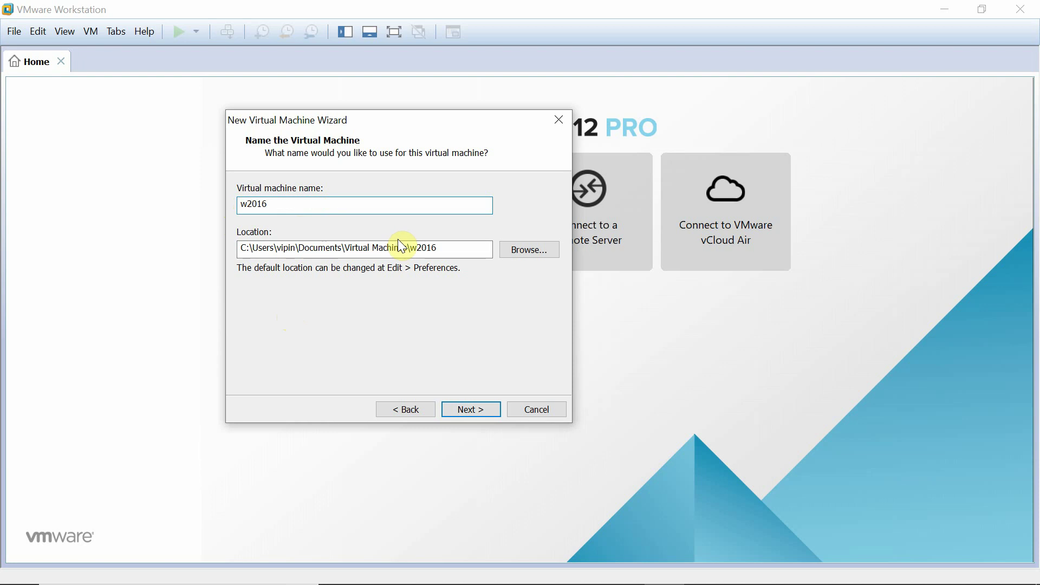
drag(408, 248, 236, 230)
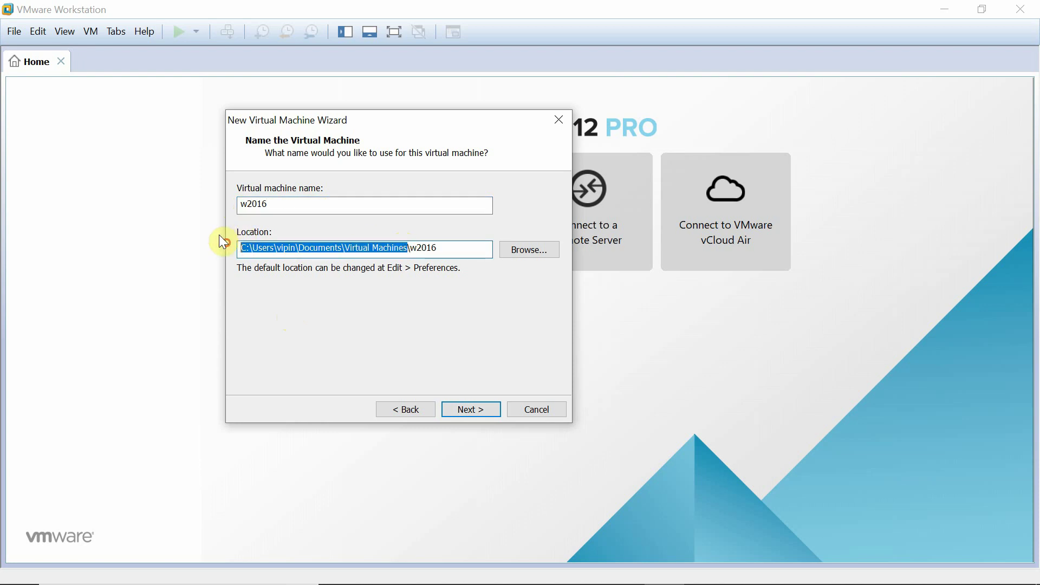
text(D)
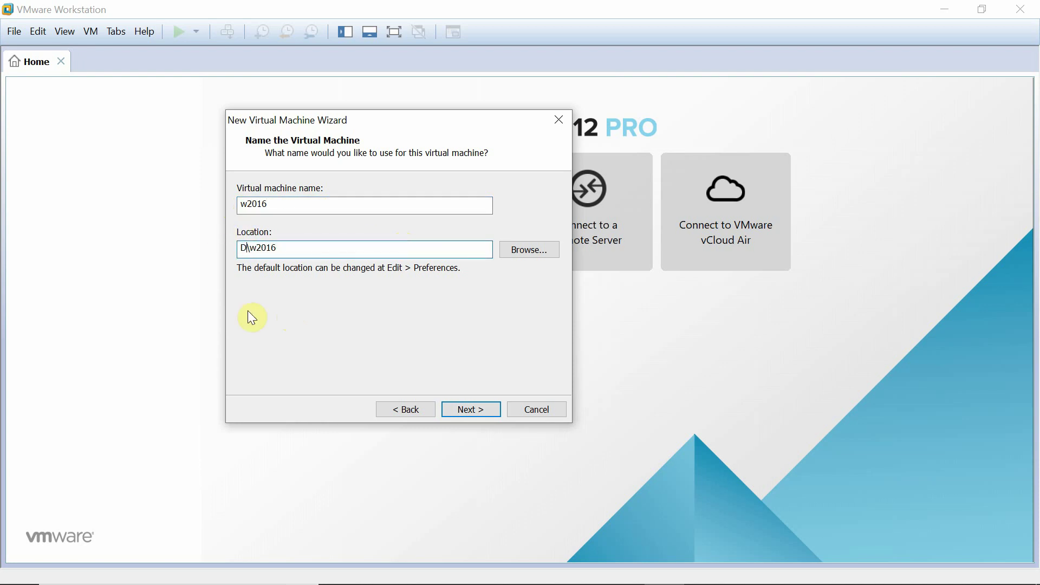
text(:\d)
text(m)
click(469, 410)
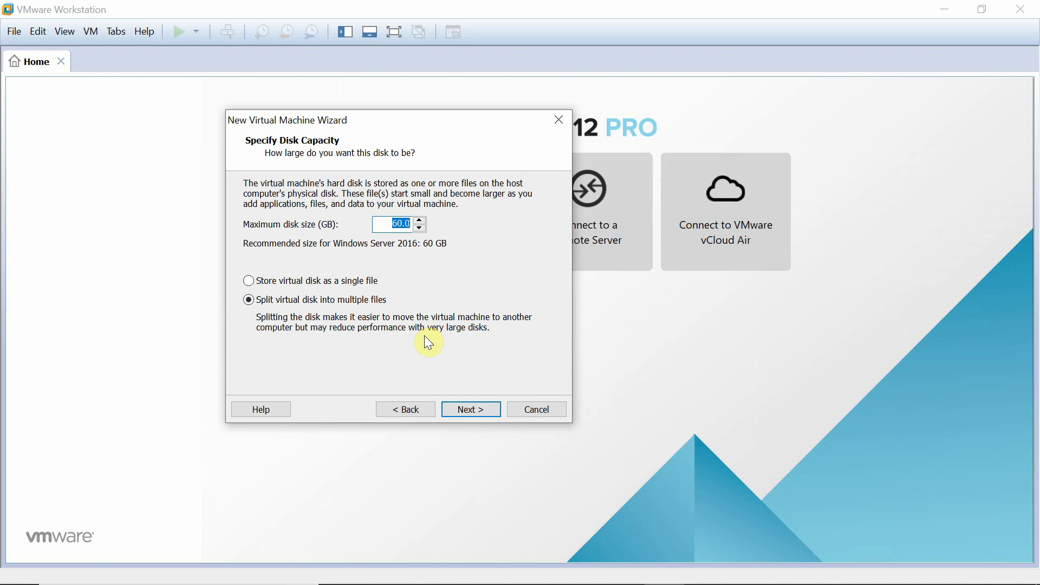
Set the maximum disk size to 40 GB, keeping the disk split into multiple files, and finish creating the virtual machine
text(40)
click(478, 409)
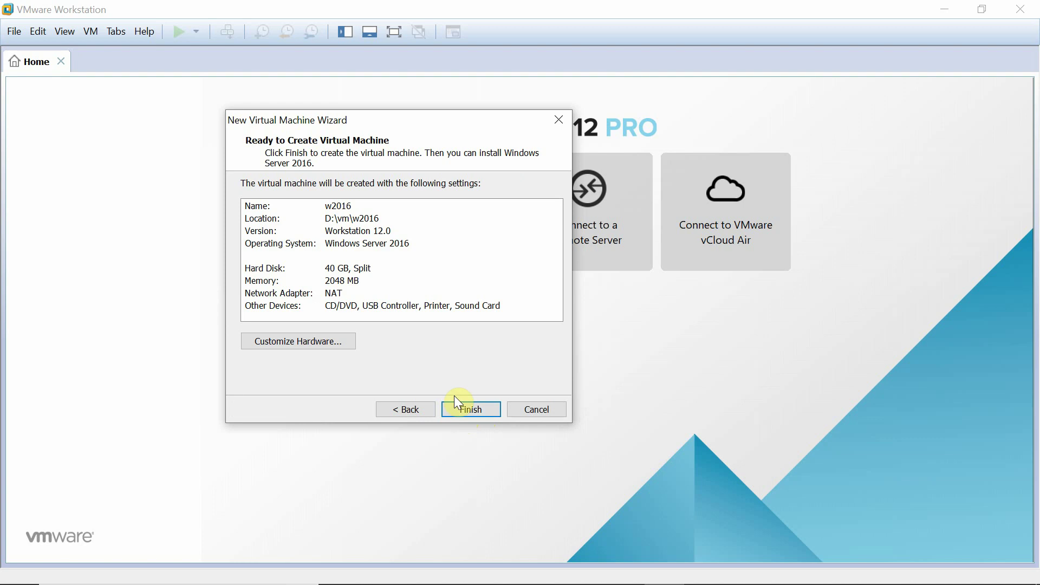
click(474, 414)
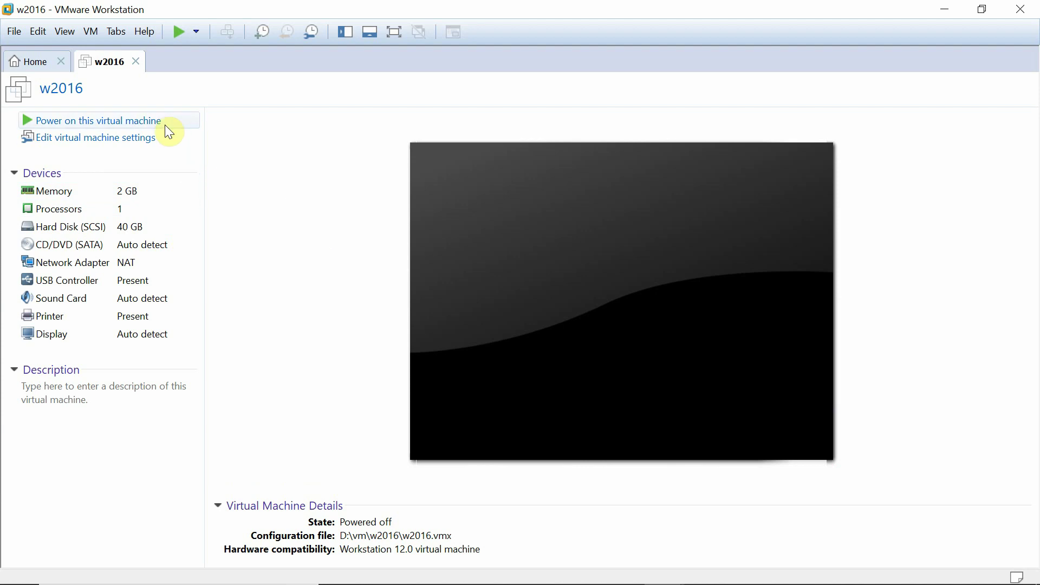
Set the memory of the w2016 virtual machine to 4096 MB and review its processor and hard disk settings
right_click(111, 65)
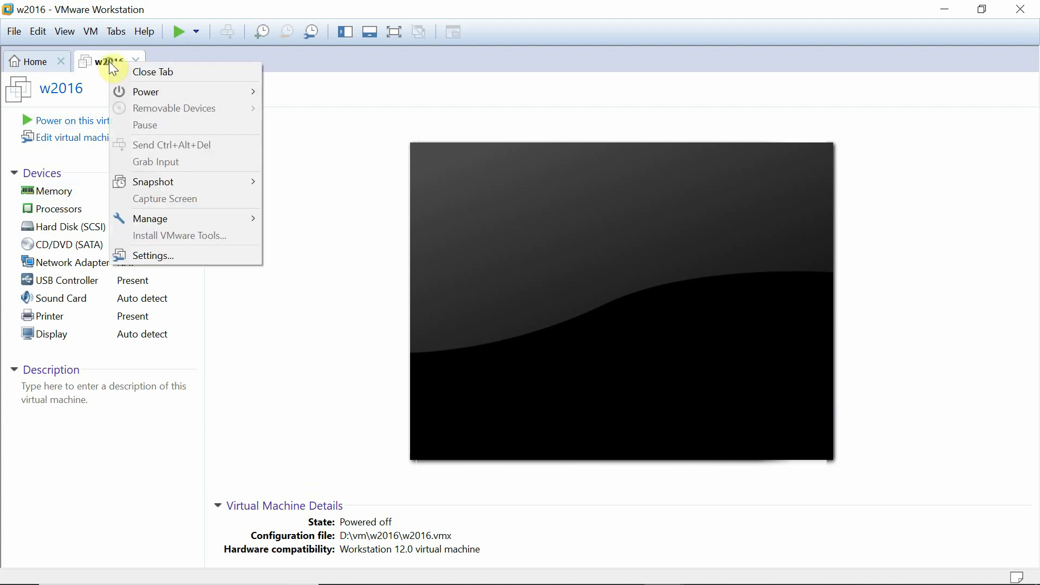
click(163, 256)
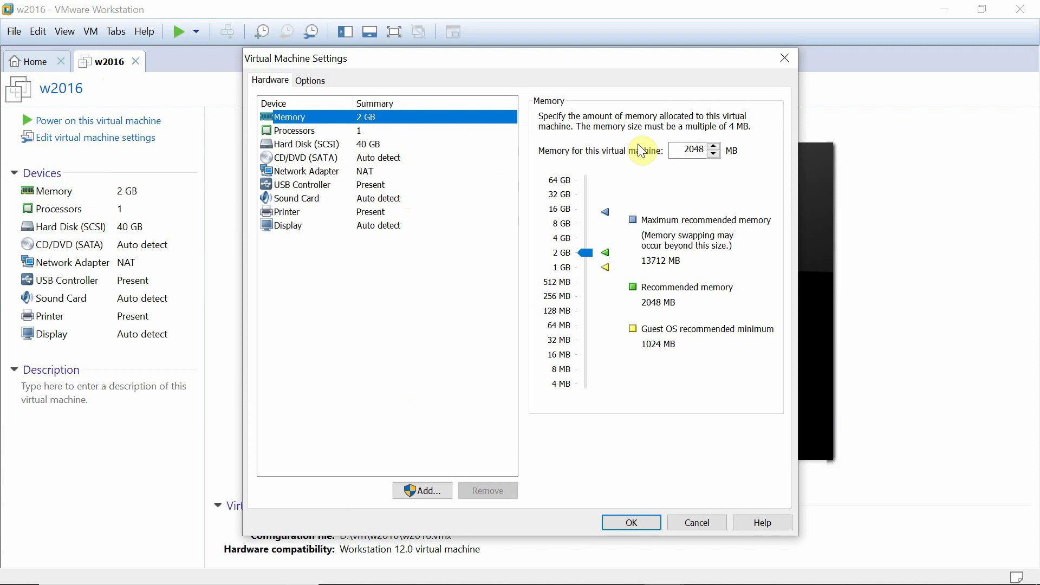
drag(670, 147, 712, 153)
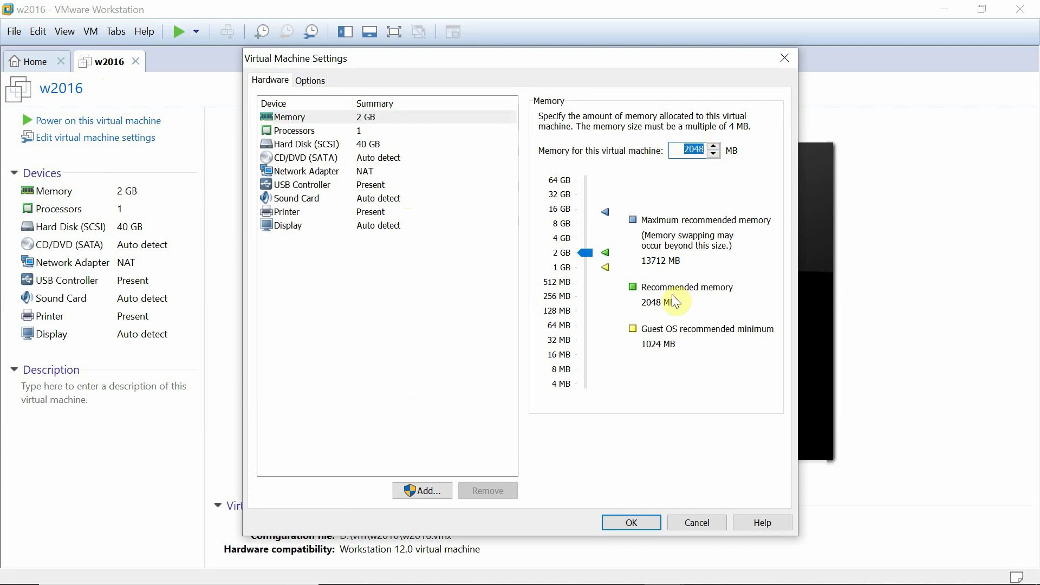
text(4096)
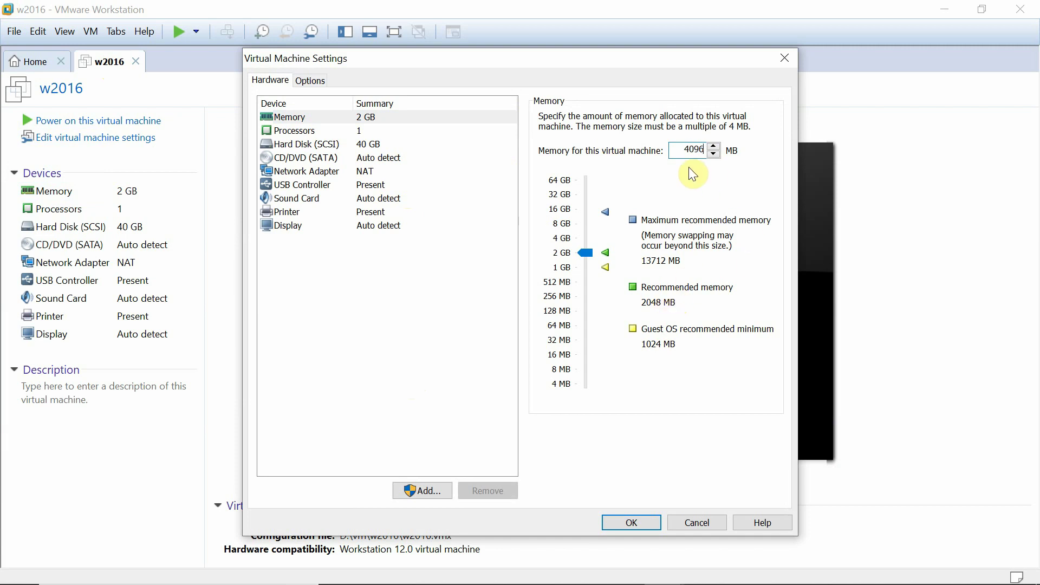
click(341, 131)
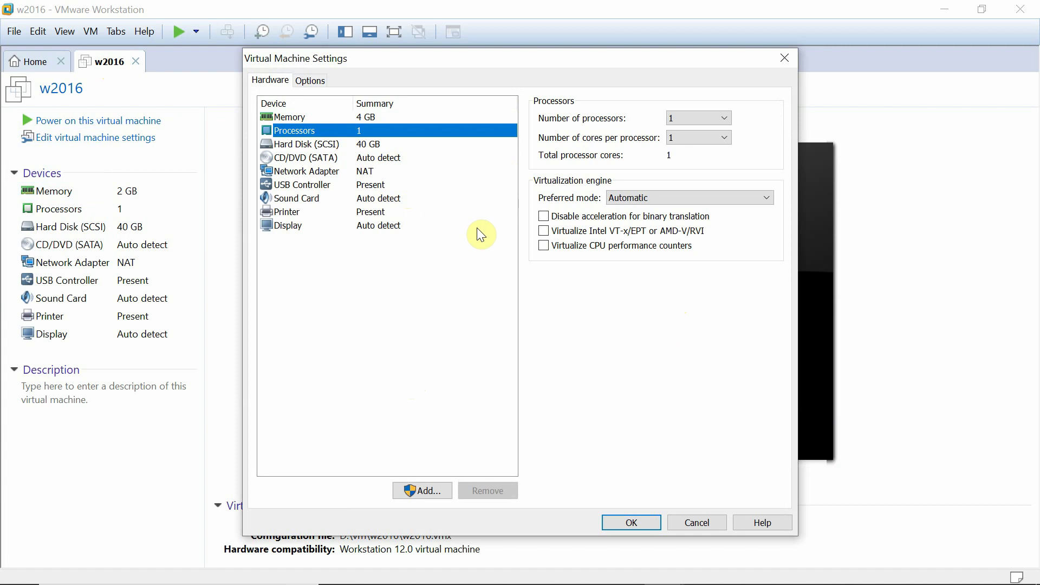
click(304, 144)
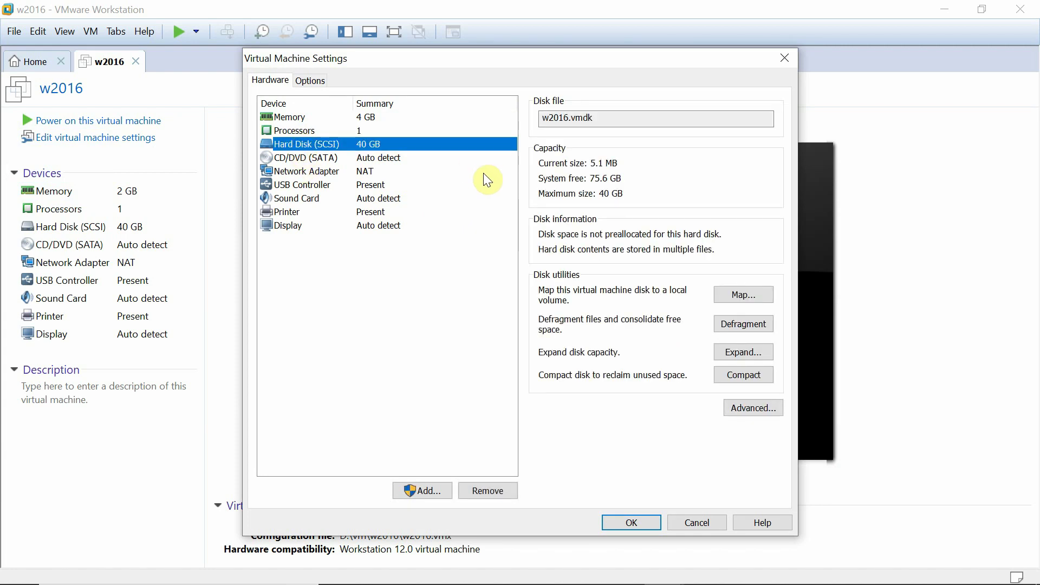
Attach the 14393.0.161119-1705.RS1_REFRESH_SERVER_EVAL_X64FRE_EN-US ISO from D:\micro to the CD/DVD drive, keep the network adapter on NAT, and save the settings
click(319, 158)
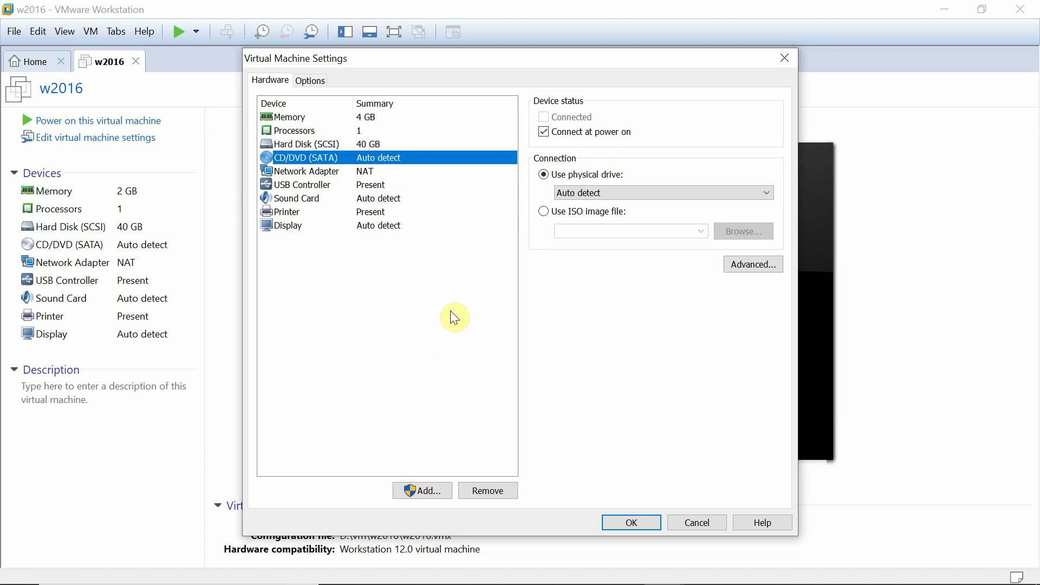
click(544, 212)
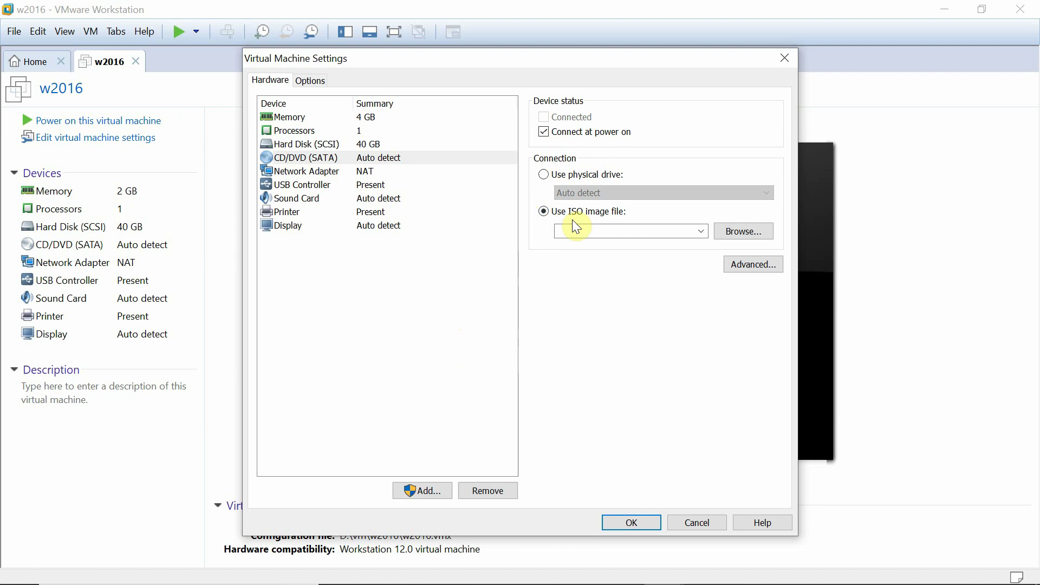
click(729, 231)
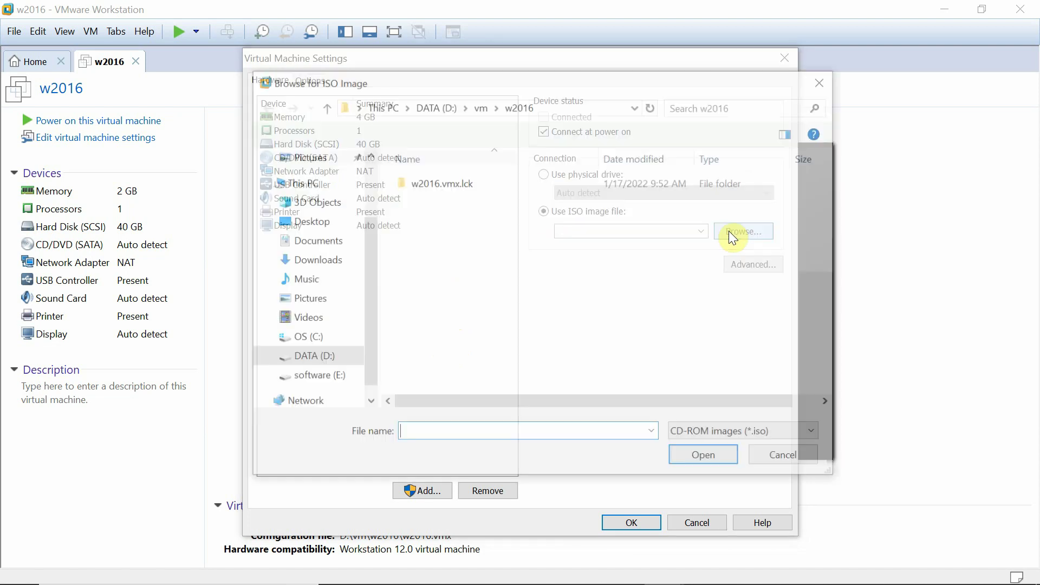
click(314, 360)
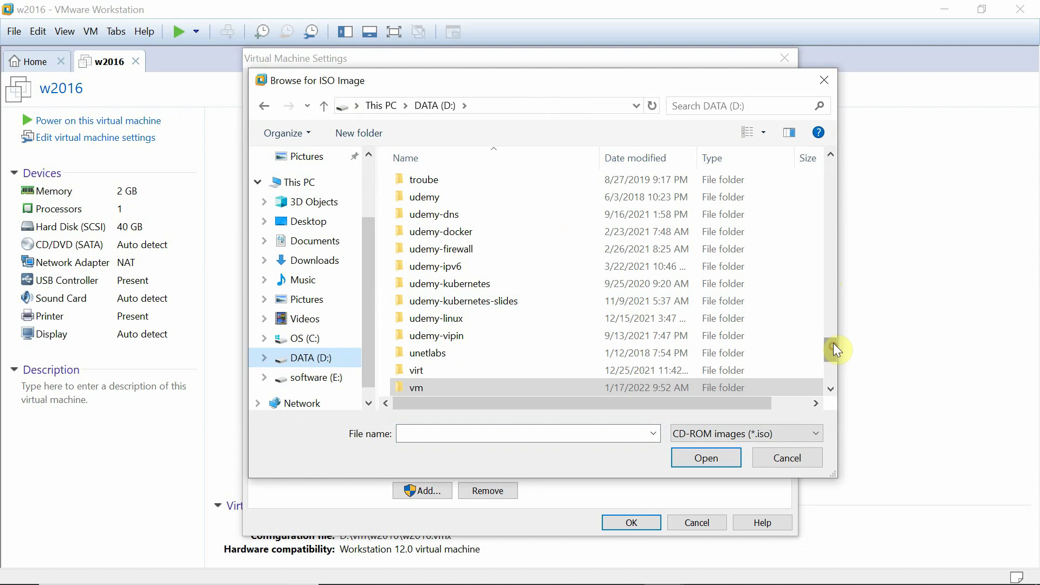
drag(833, 347, 830, 278)
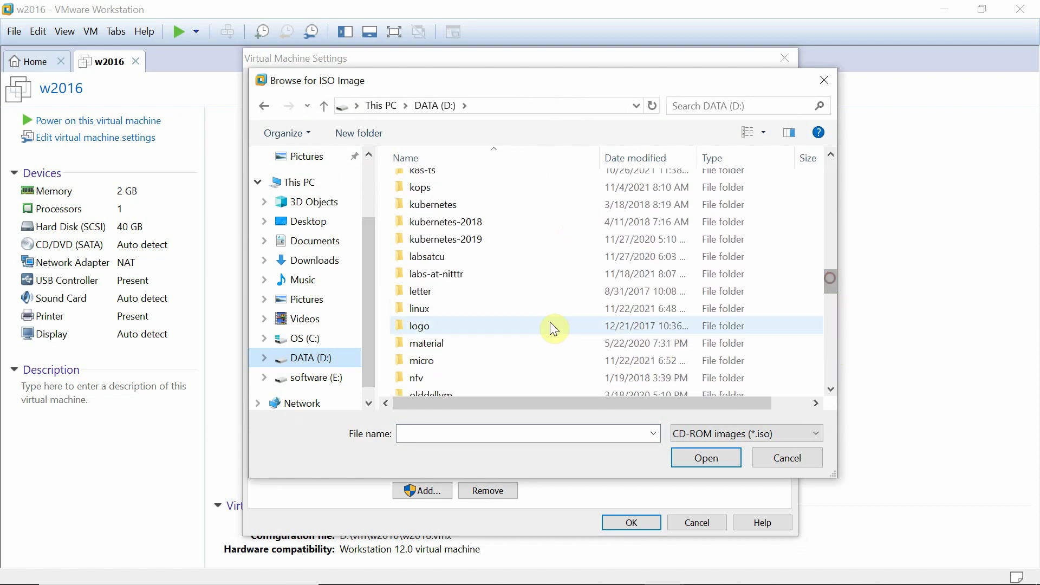
double_click(428, 360)
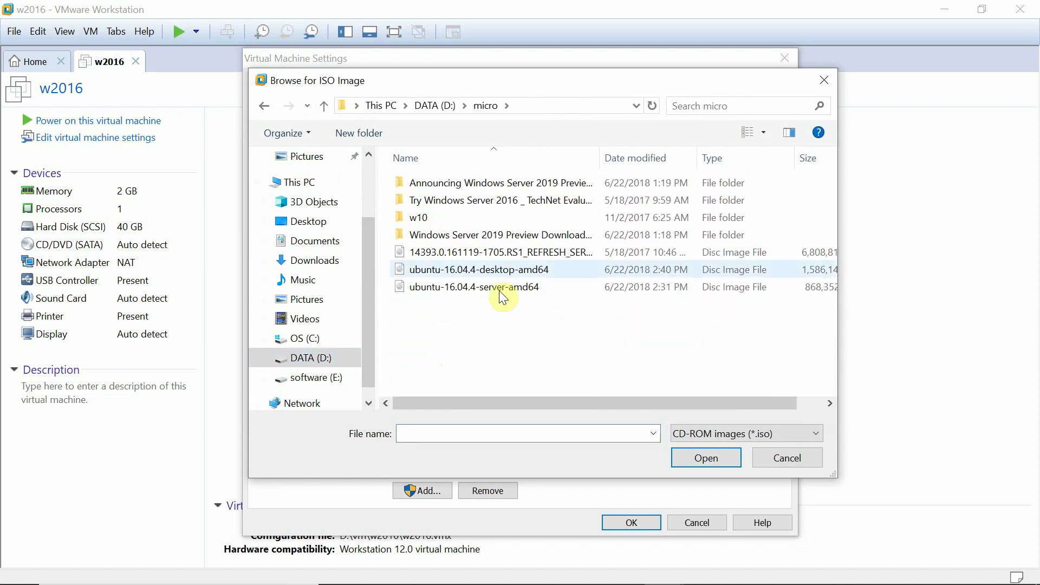
click(448, 254)
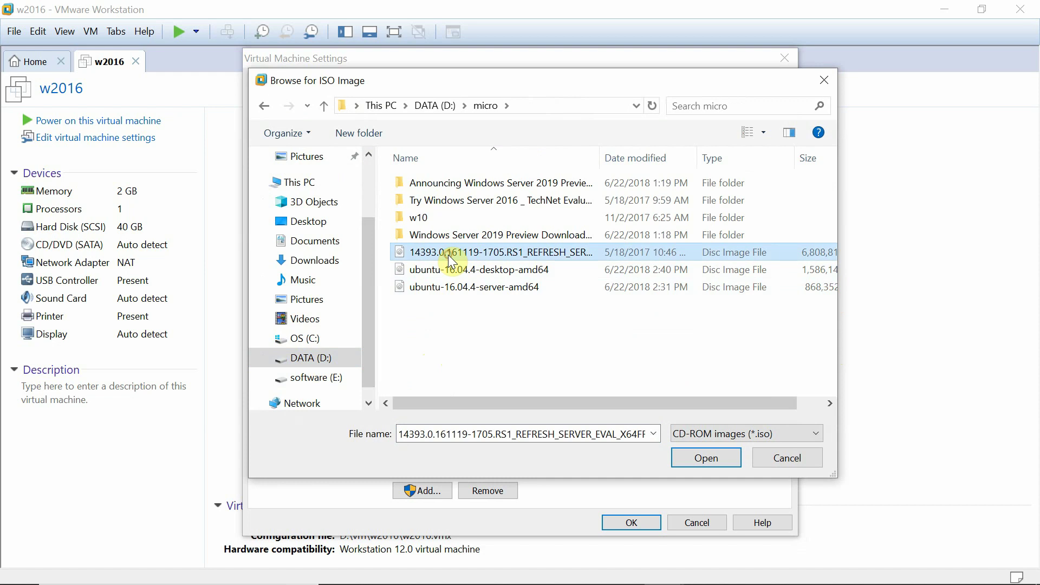
click(693, 457)
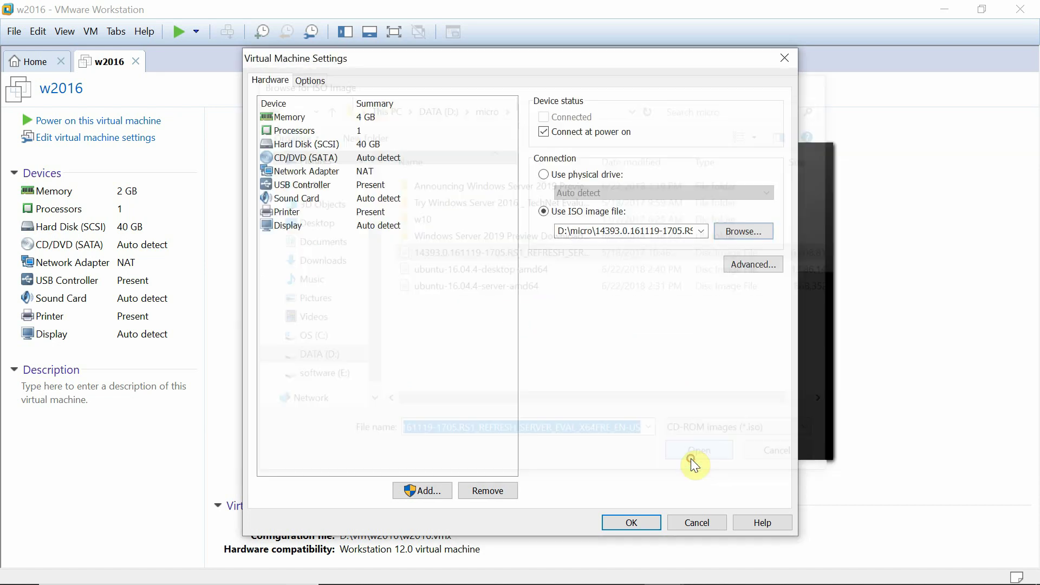
click(310, 174)
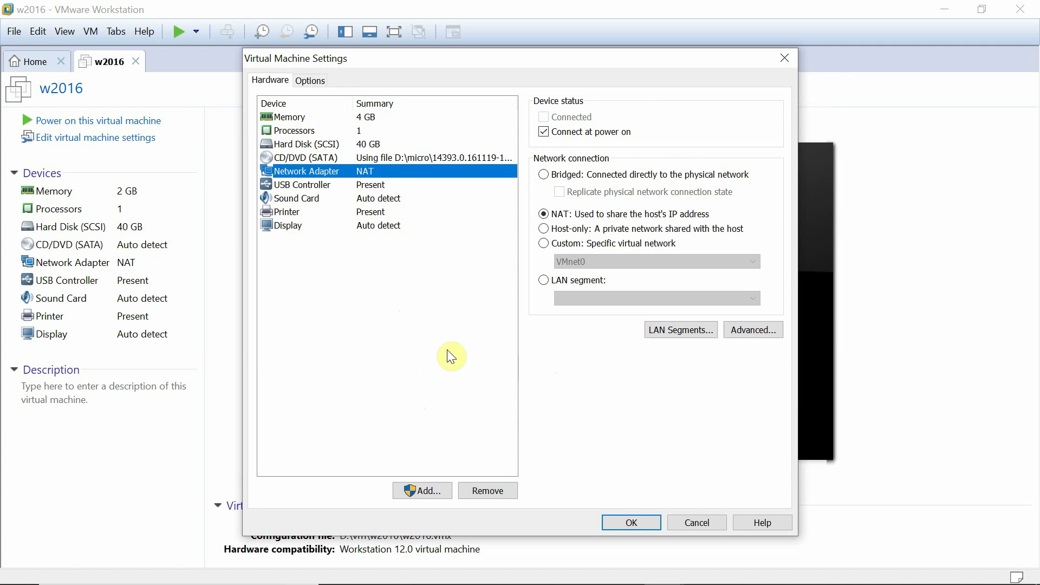
click(638, 521)
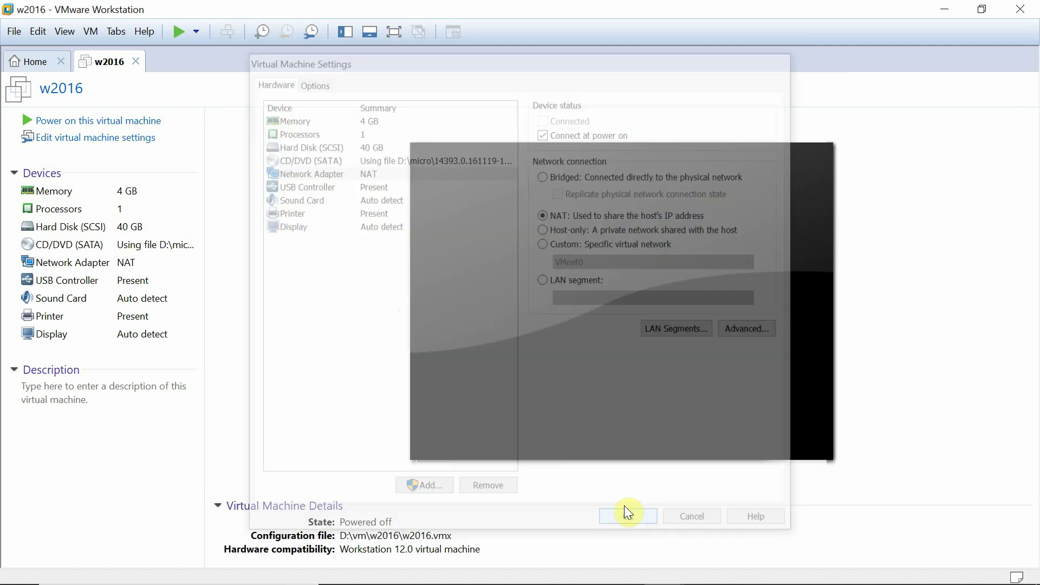